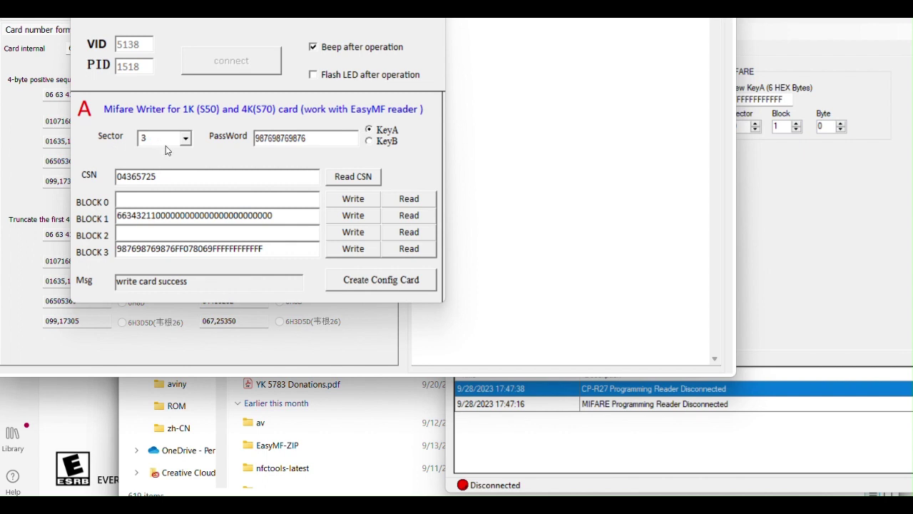
Keep sector 3 selected and put the cursor at the start of the BLOCK 1 data.
click(188, 140)
click(188, 140)
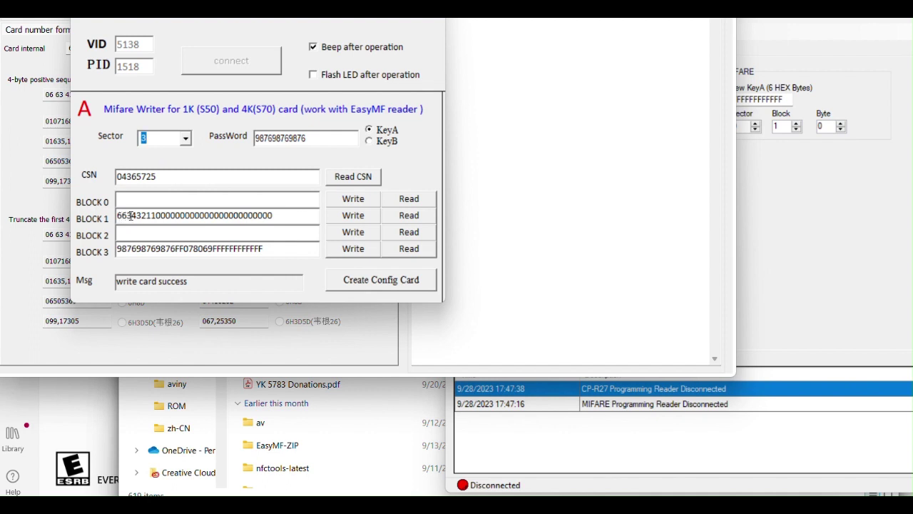
click(158, 215)
click(121, 216)
click(12, 131)
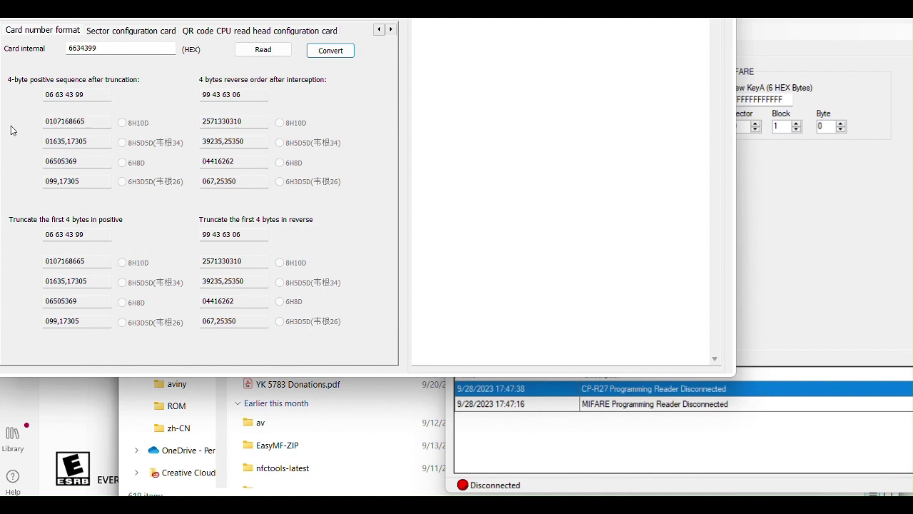
click(108, 47)
key(BackSpace)
key(BackSpace)
text(21)
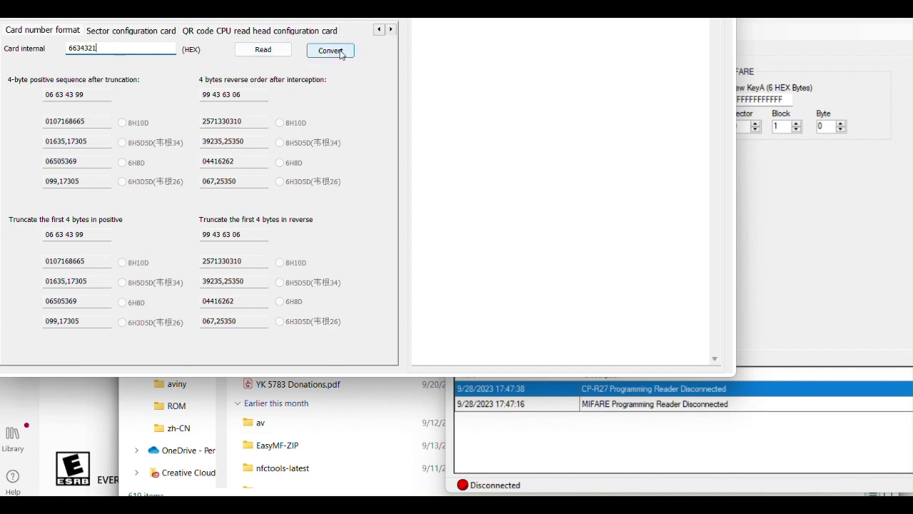
click(340, 51)
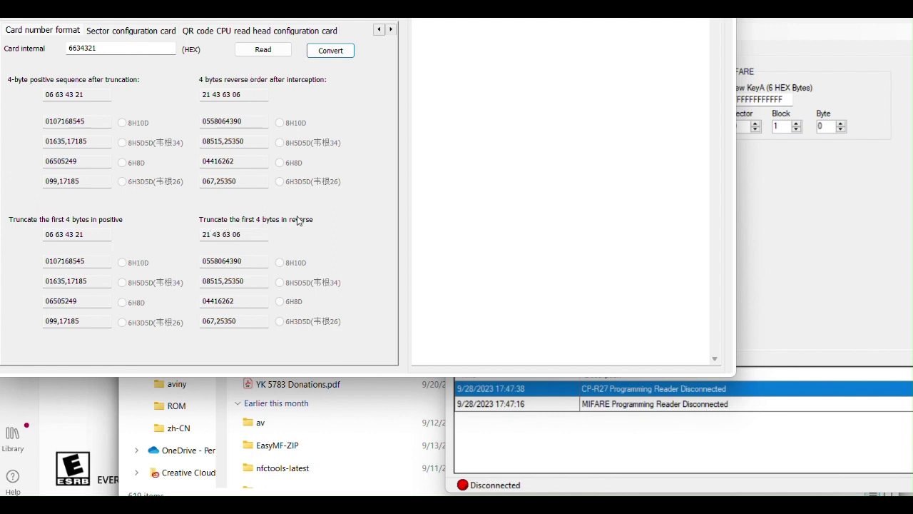
key(alt+Tab)
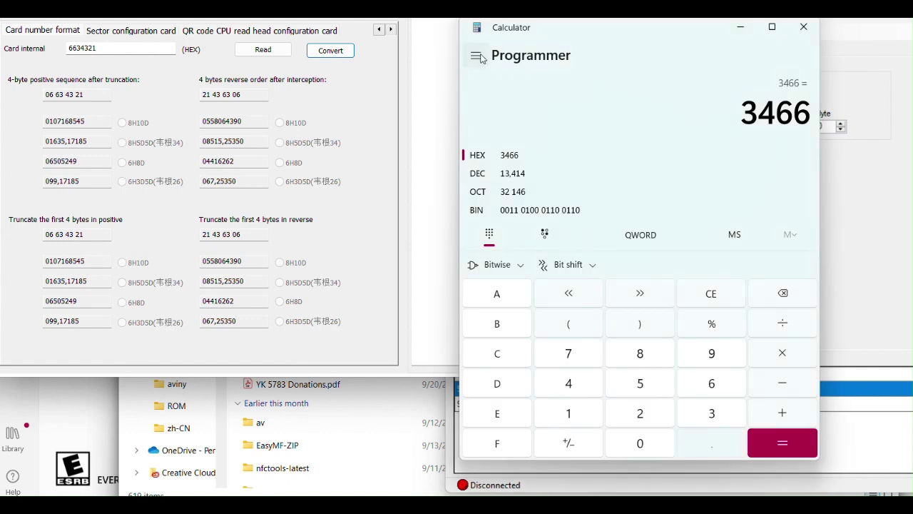
Stay in Programmer mode and clear the old 3466 entry back to 0.
click(477, 56)
click(476, 57)
click(703, 294)
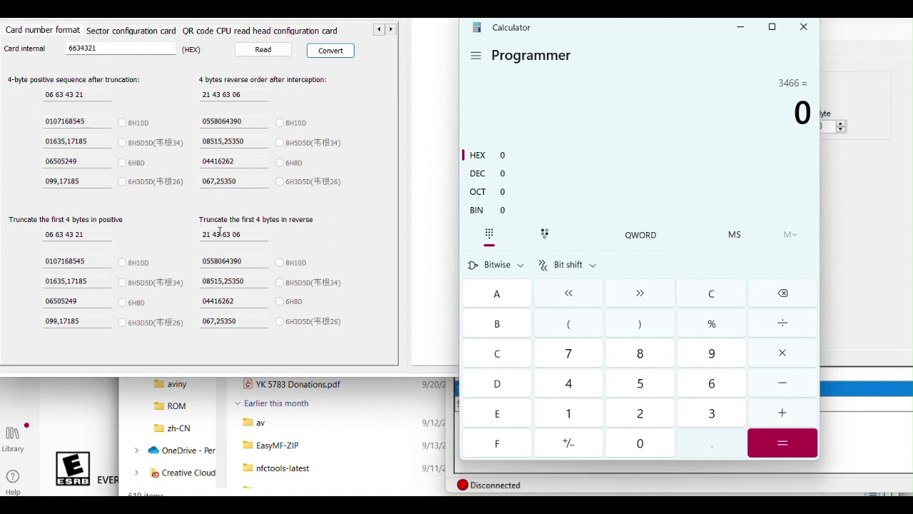
click(107, 45)
text(1)
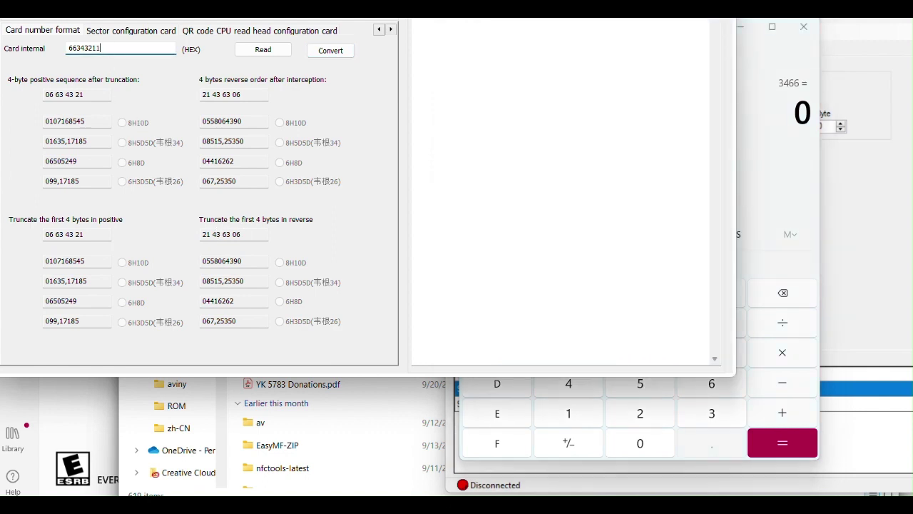
click(343, 57)
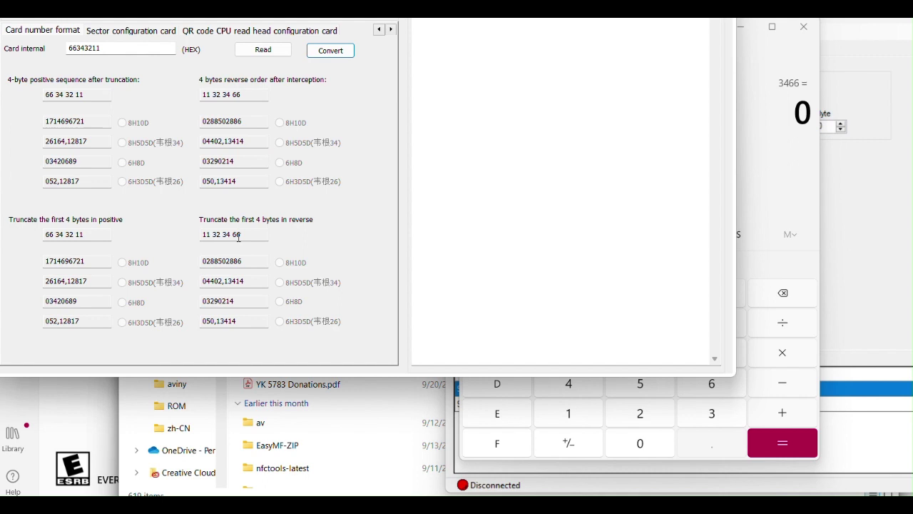
click(139, 50)
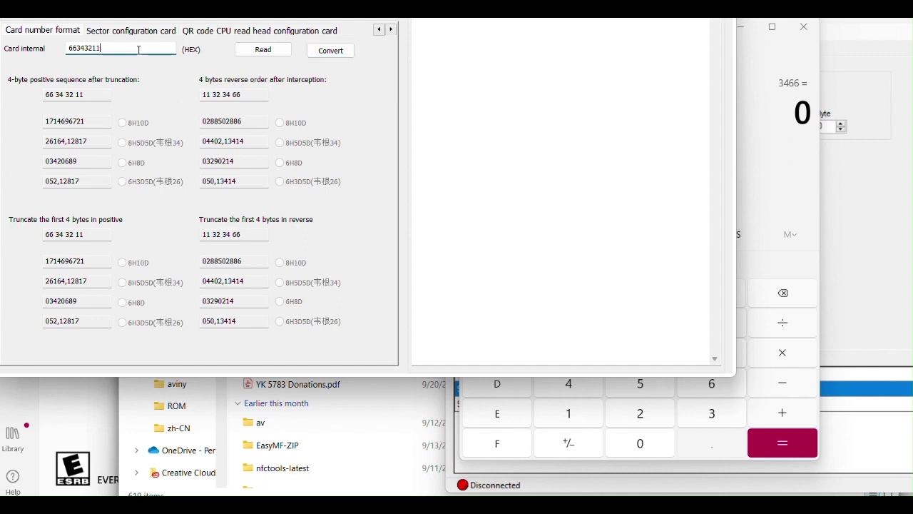
key(BackSpace)
click(331, 50)
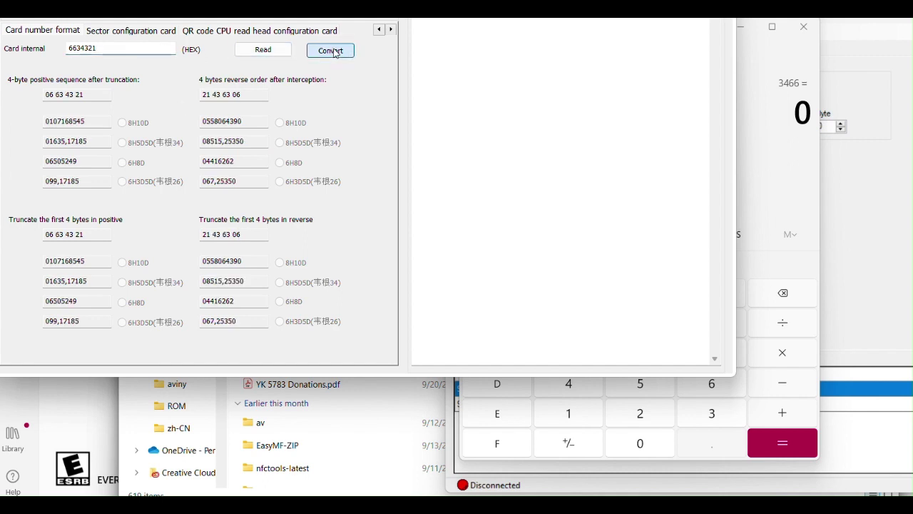
click(771, 139)
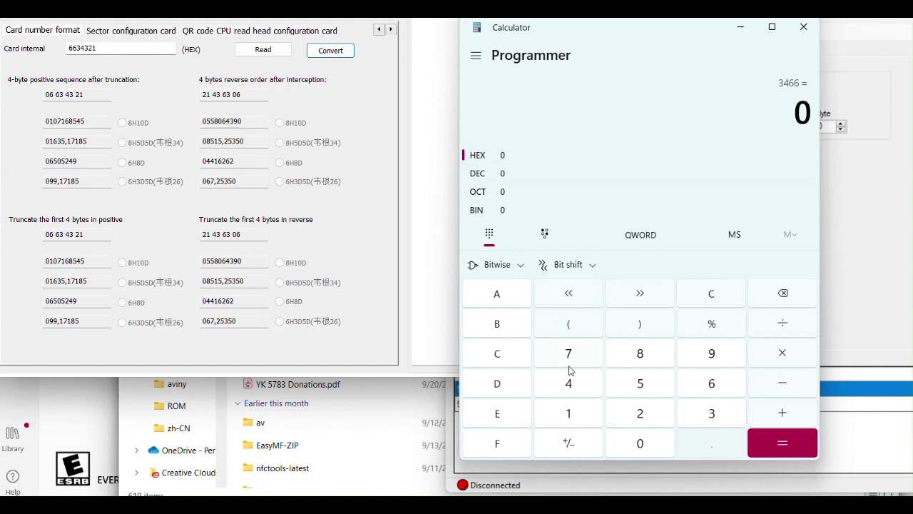
Enter hex 43 to read its decimal value, 67.
click(573, 385)
click(717, 423)
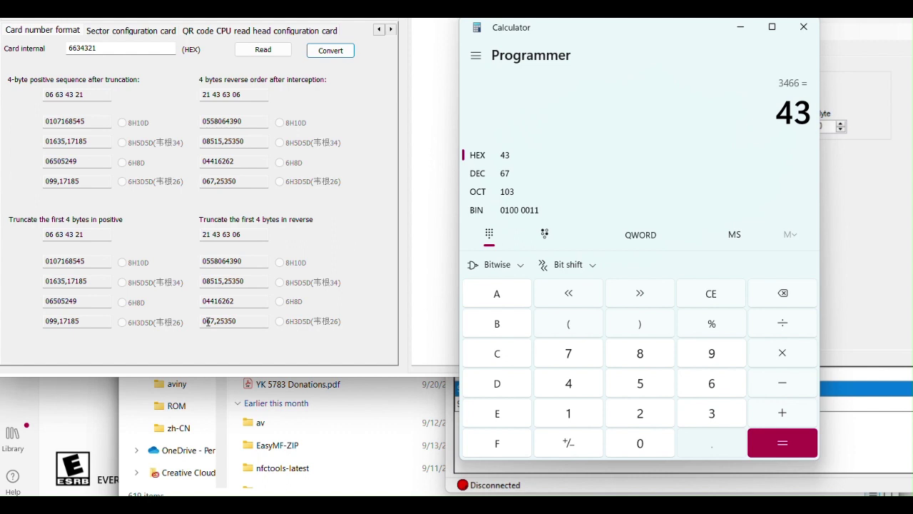
click(709, 300)
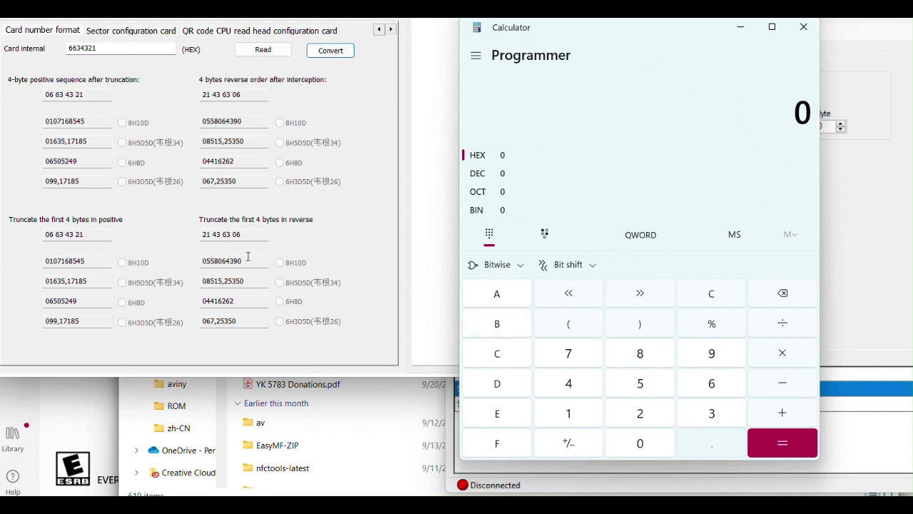
click(720, 386)
click(716, 412)
click(642, 443)
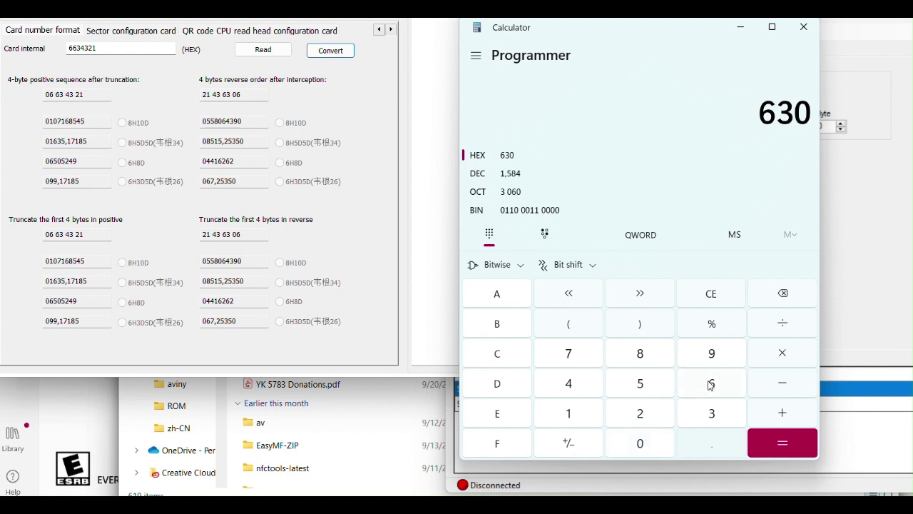
click(711, 385)
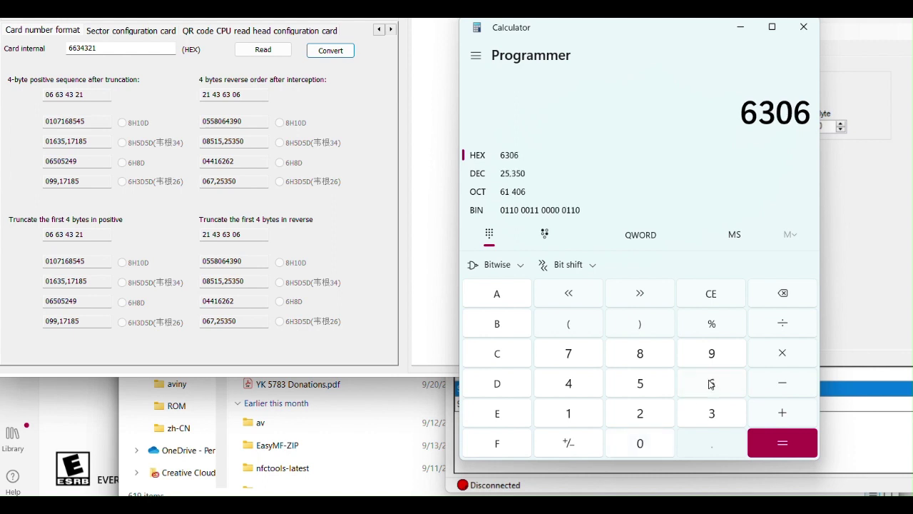
click(511, 176)
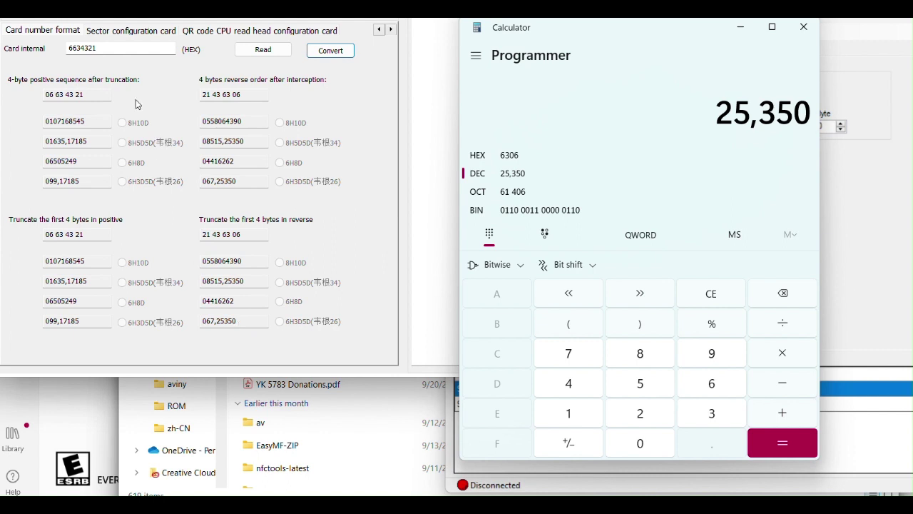
click(110, 48)
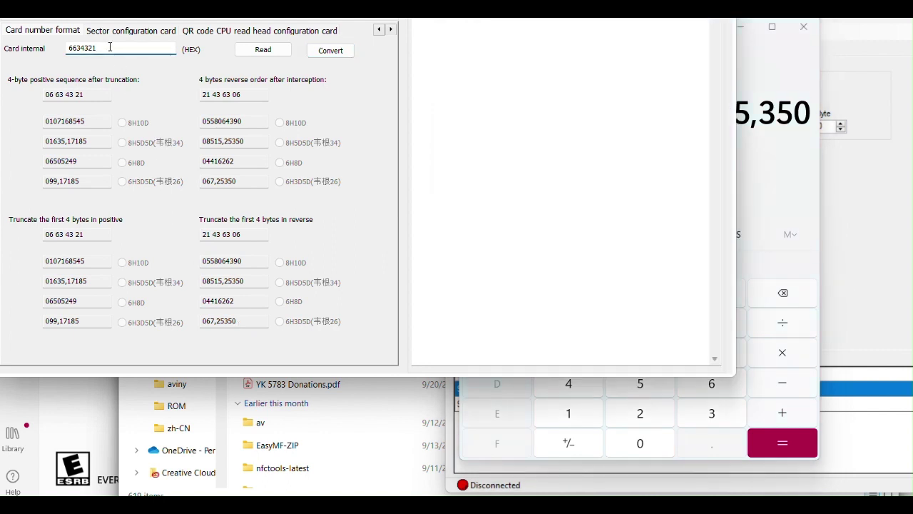
key(BackSpace)
key(BackSpace)
key(BackSpace)
text(399)
click(332, 52)
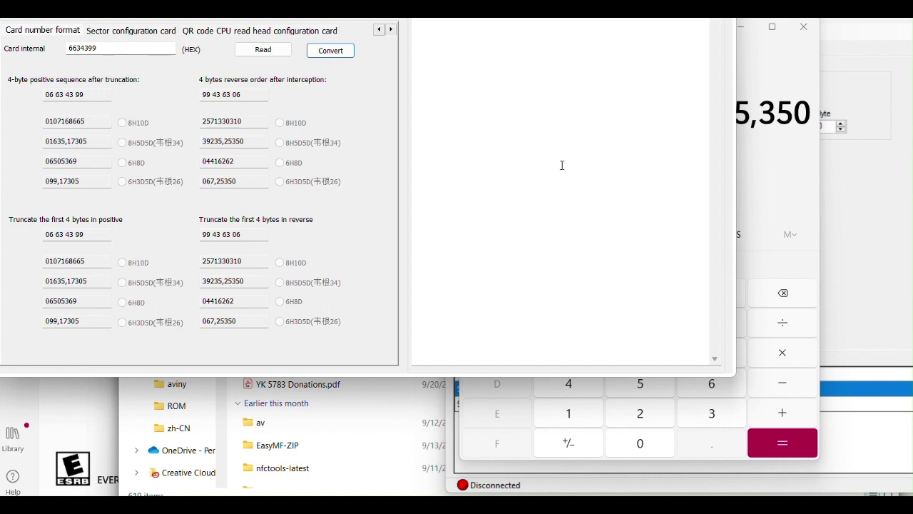
click(851, 169)
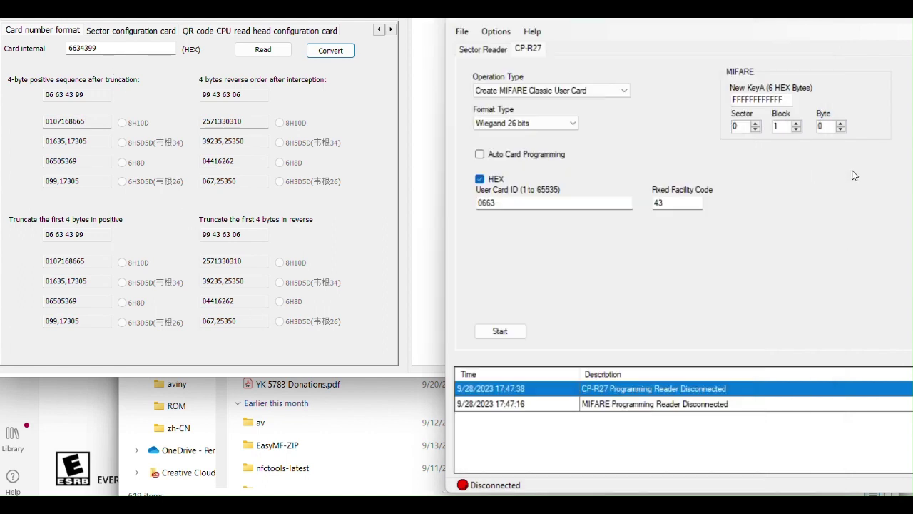
click(480, 179)
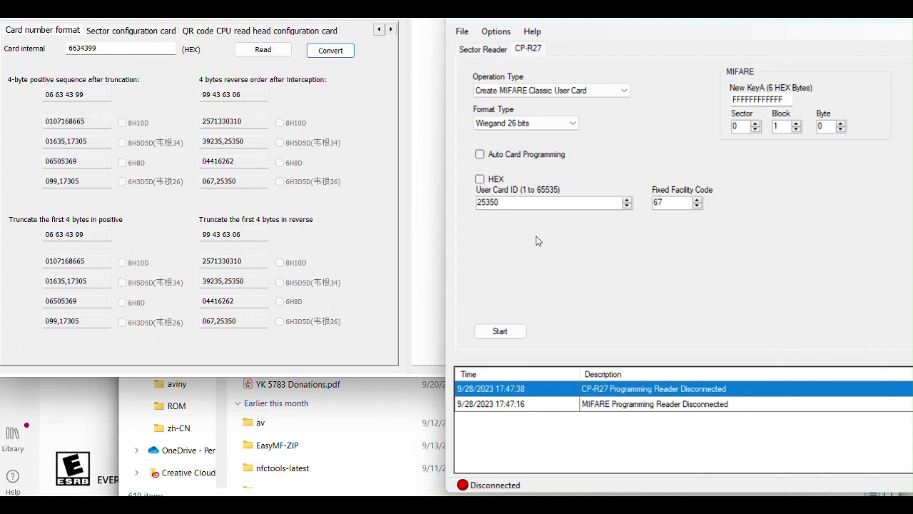
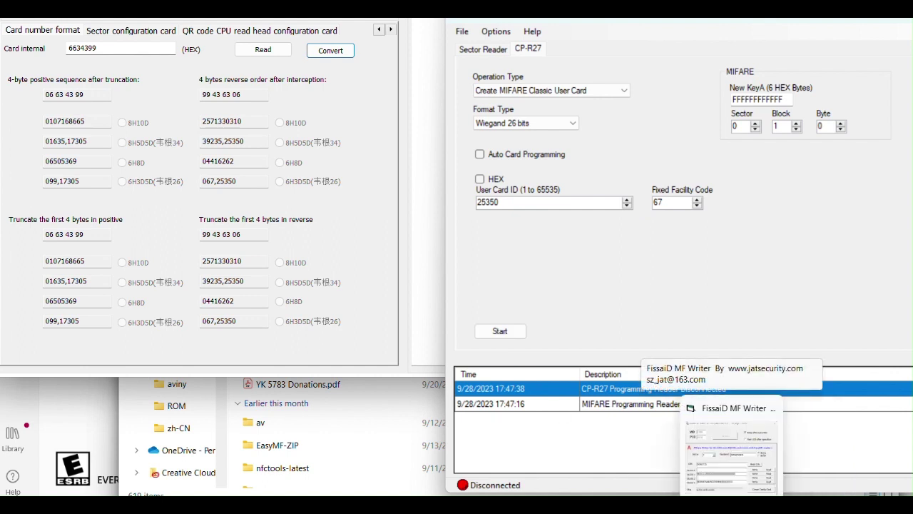
Bring the FissaiD MF Writer window forward to view the sector 3 write result.
click(731, 449)
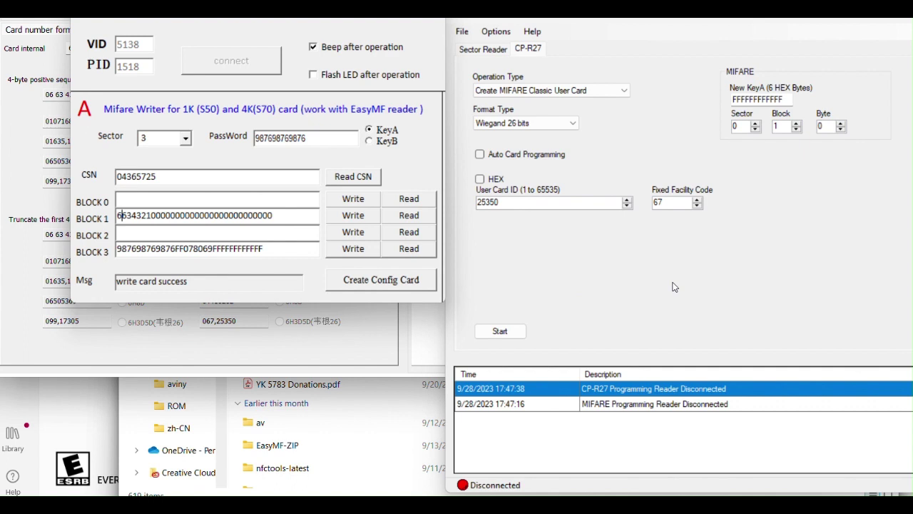
click(480, 179)
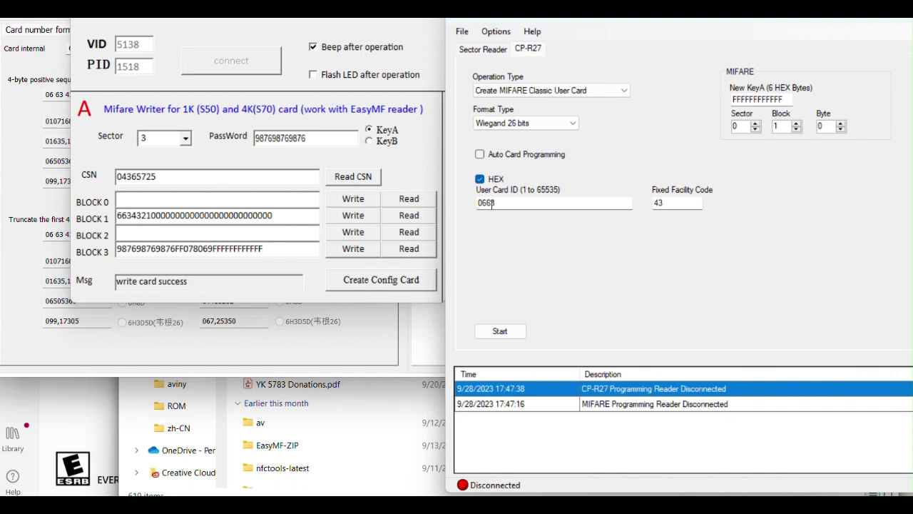
click(376, 355)
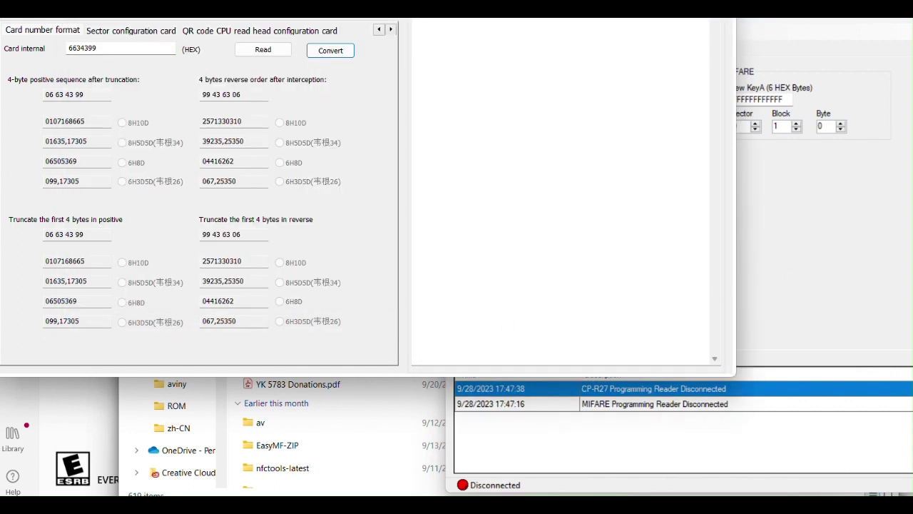
mouse_move(792, 505)
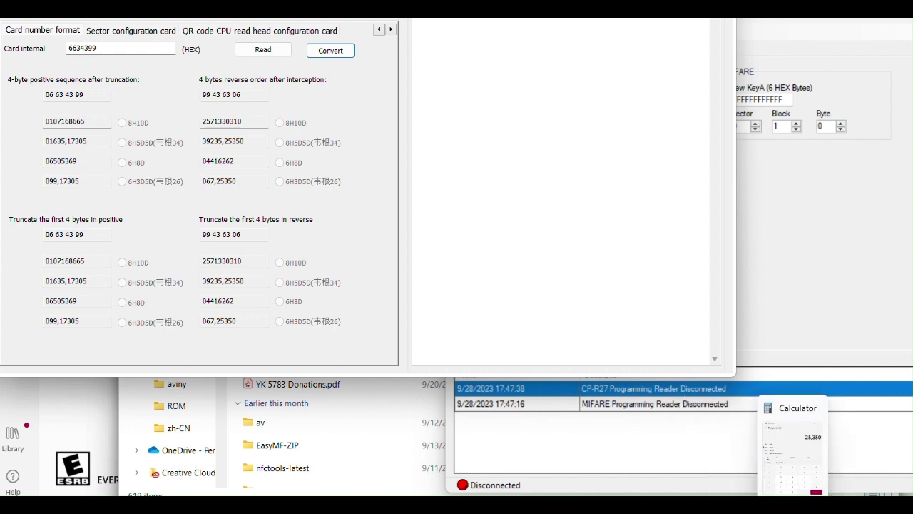
mouse_move(732, 505)
click(732, 446)
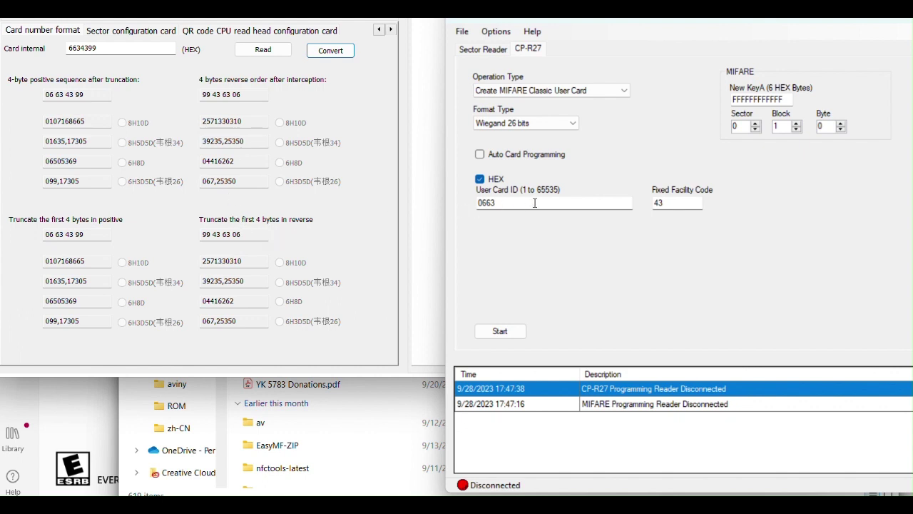
click(666, 202)
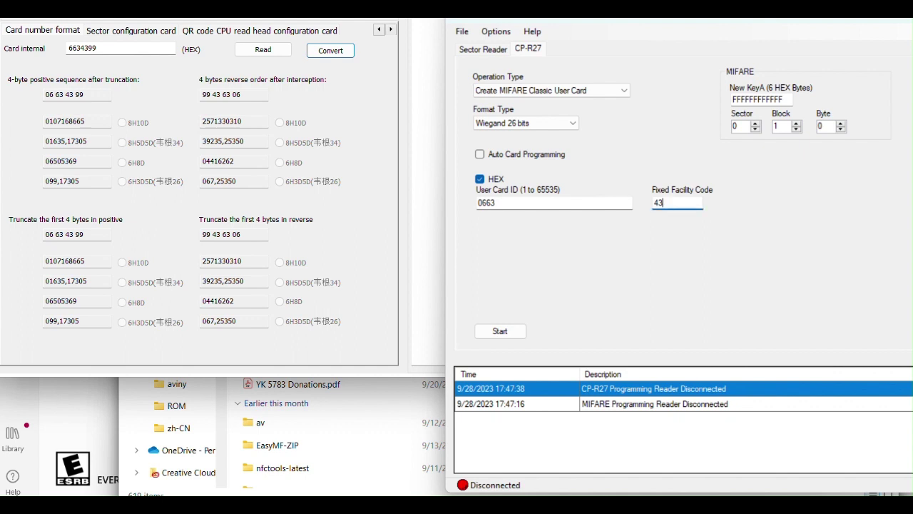